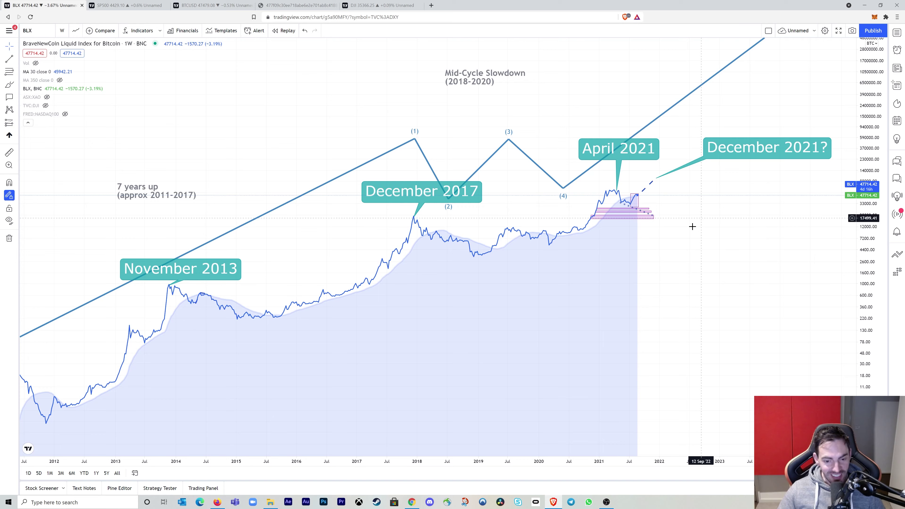
- Switch from the BLX tab to the S&P 500 monthly chart tab with Ctrl+Tab
key("ctrl+Tab")
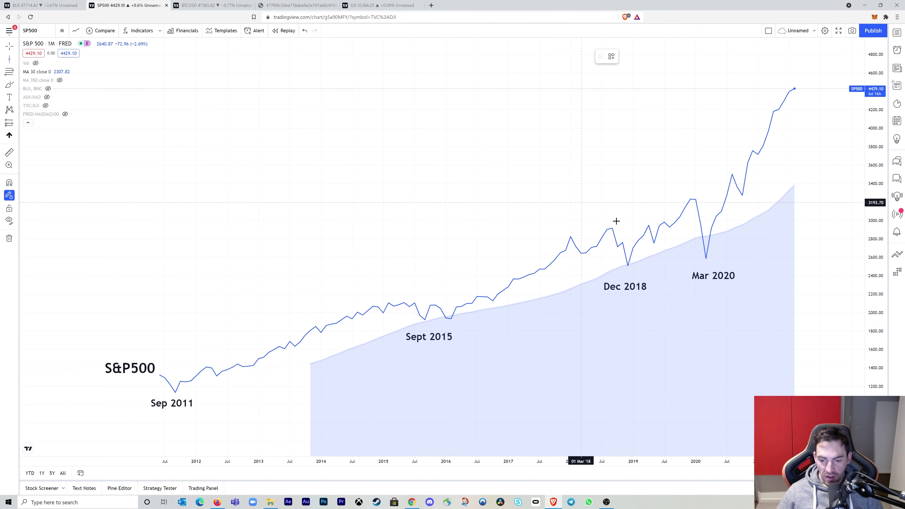
- On the Dow Jones chart, brush-circle the 1941 dip and the latest peak, then sketch the rally arc between them
left_click(377, 8)
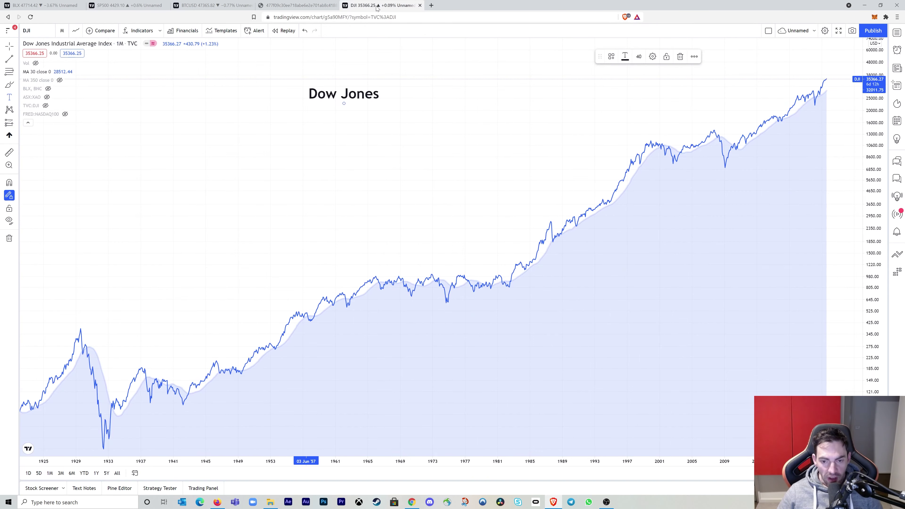
left_click(10, 86)
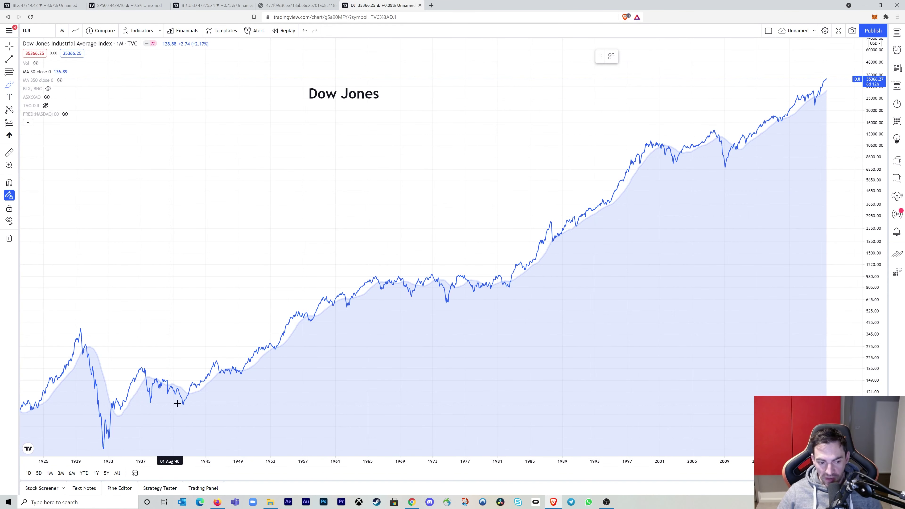
mouse_move(184, 382)
left_mouse_down()
mouse_move(193, 406)
mouse_move(188, 384)
left_mouse_up()
left_click_drag(820, 76, 824, 74)
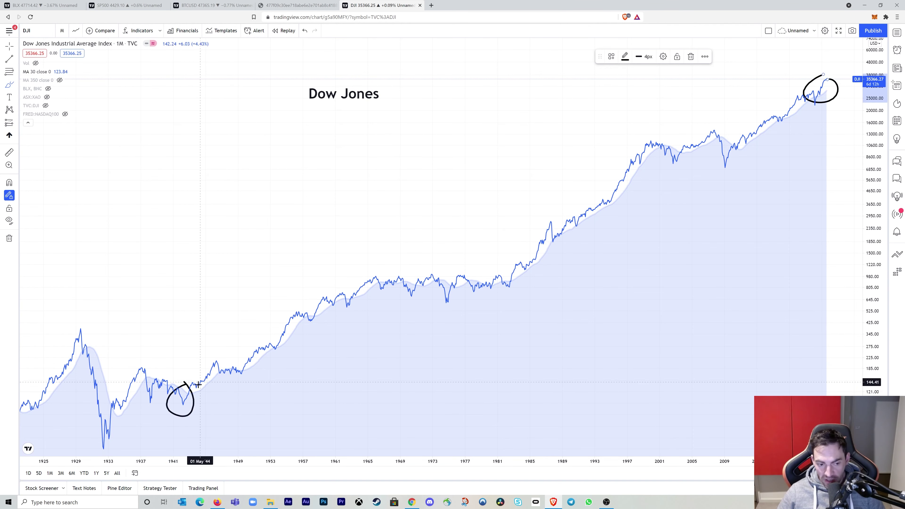
mouse_move(196, 387)
left_mouse_down()
mouse_move(227, 354)
mouse_move(276, 343)
mouse_move(367, 272)
mouse_move(524, 256)
mouse_move(542, 223)
mouse_move(612, 193)
mouse_move(715, 125)
mouse_move(726, 167)
mouse_move(741, 139)
mouse_move(817, 103)
left_mouse_up()
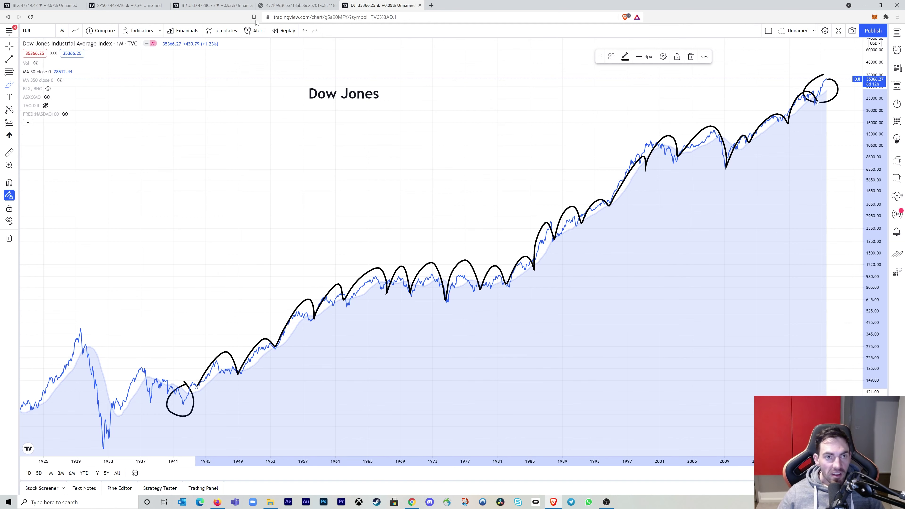
left_click(124, 6)
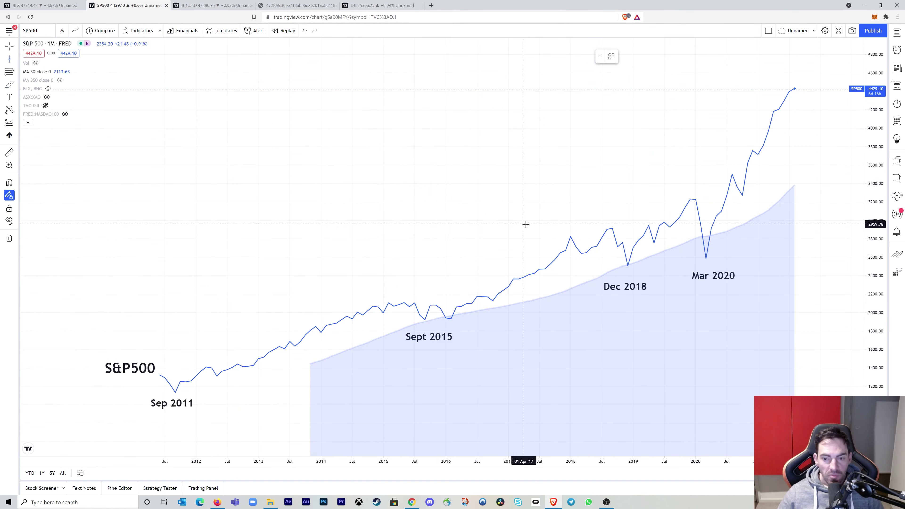
left_click(168, 391)
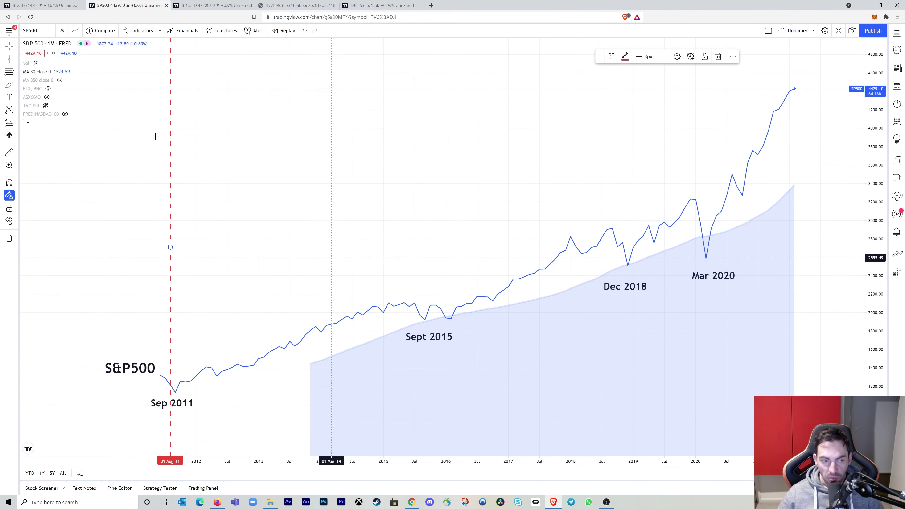
key("ctrl+z")
left_click(9, 86)
mouse_move(186, 375)
left_mouse_down()
mouse_move(371, 274)
mouse_move(465, 251)
mouse_move(609, 256)
mouse_move(684, 157)
mouse_move(708, 228)
mouse_move(815, 115)
left_mouse_up()
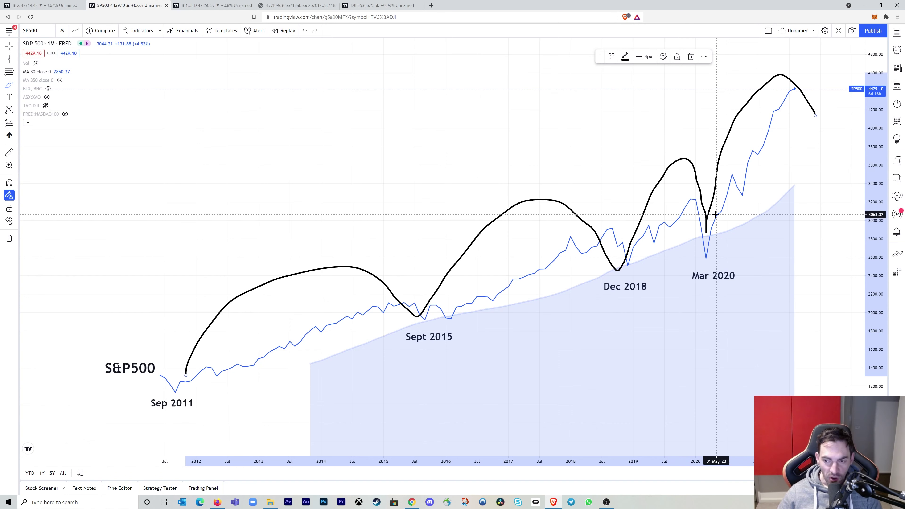
key("ctrl+z")
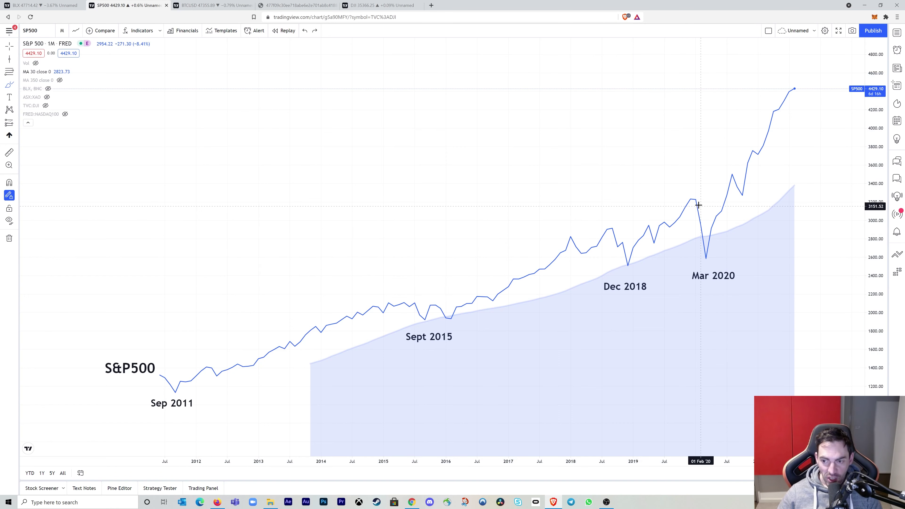
mouse_move(696, 202)
left_mouse_down()
mouse_move(707, 246)
mouse_move(726, 167)
left_mouse_up()
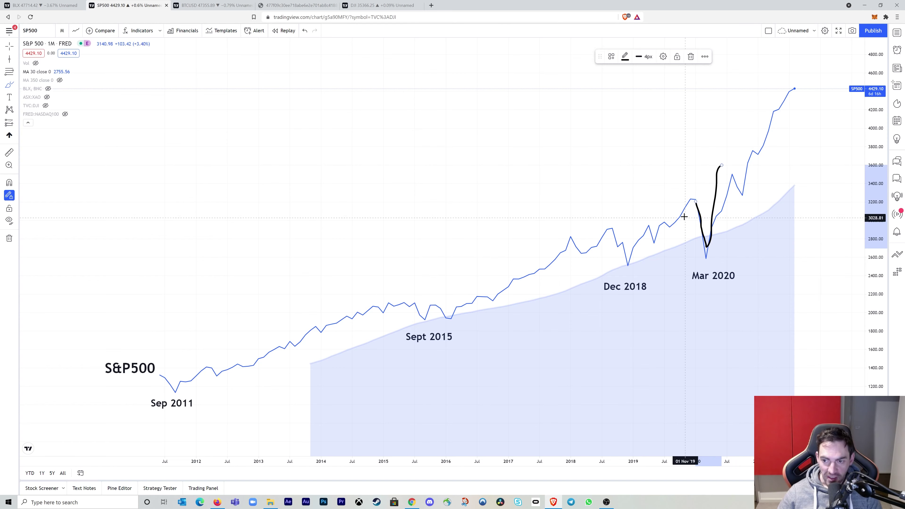
key("ctrl+z")
left_click_drag(692, 200, 790, 86)
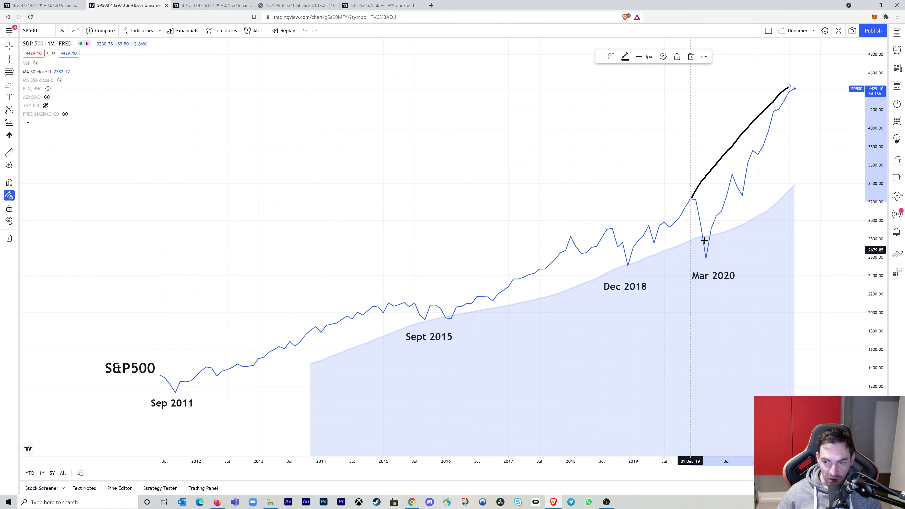
key("ctrl")
key("ctrl+z")
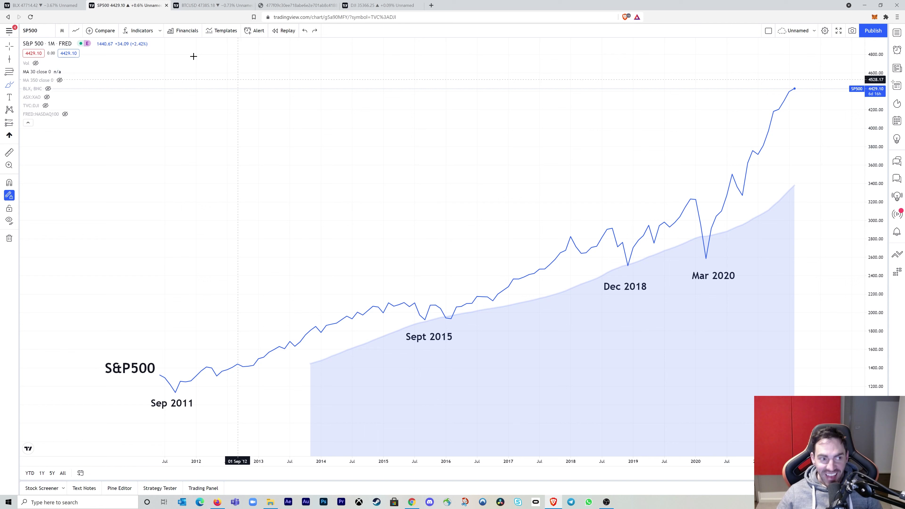
- Place a vertical line at the Sep 2011 low and select it
left_click(10, 59)
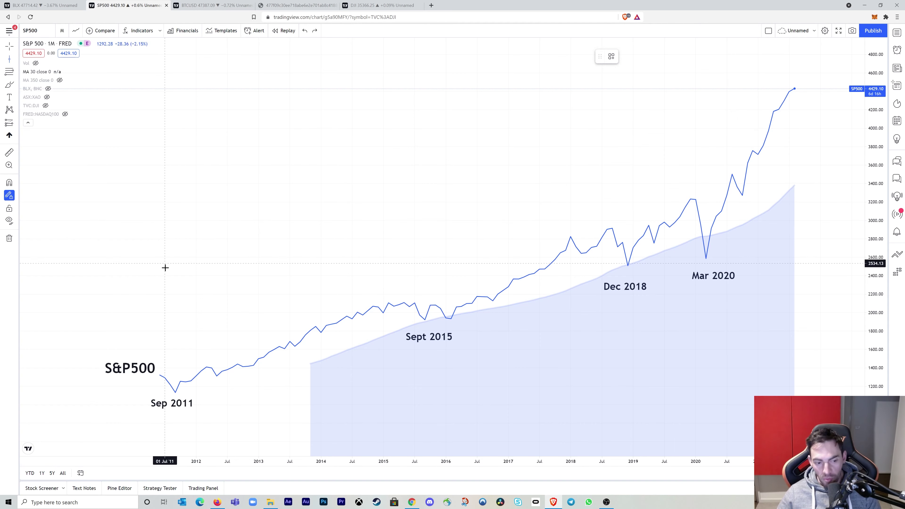
left_click(178, 270)
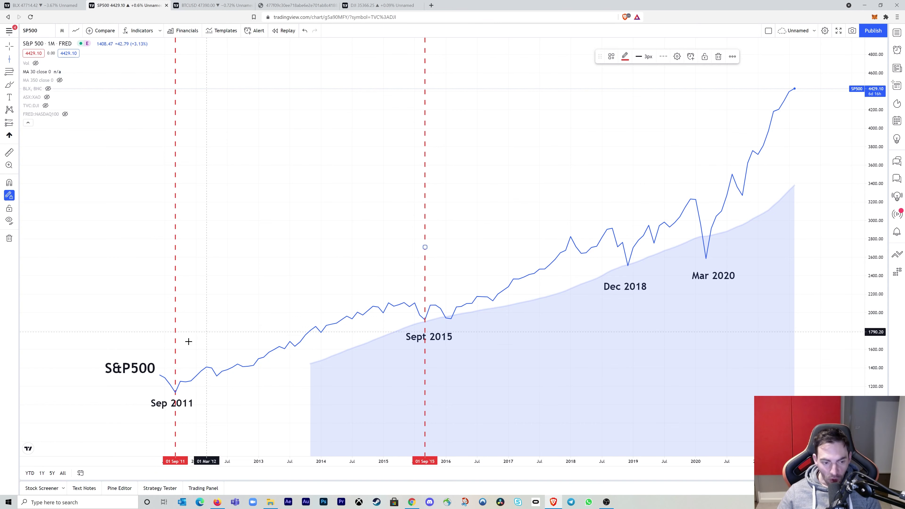
left_click(174, 407)
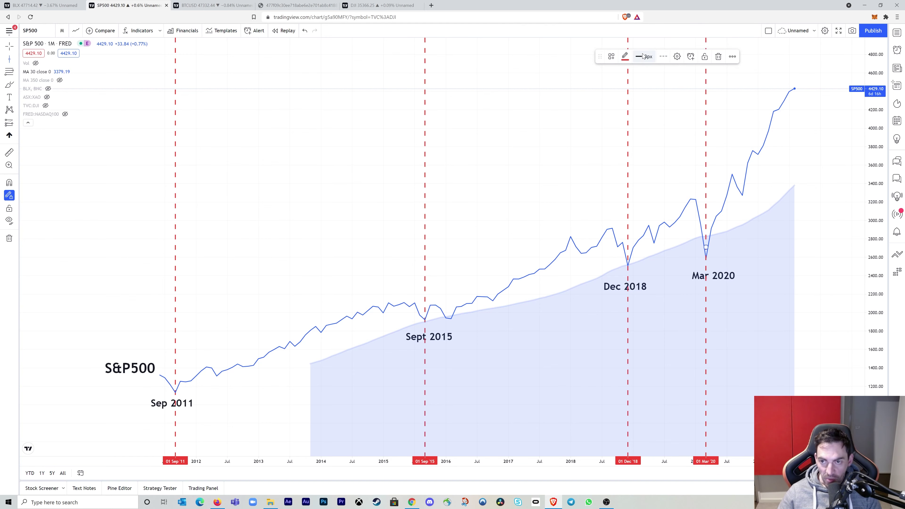
- Recolour the Mar 2020 vertical line dark grey and set its width to 2px
left_click(625, 57)
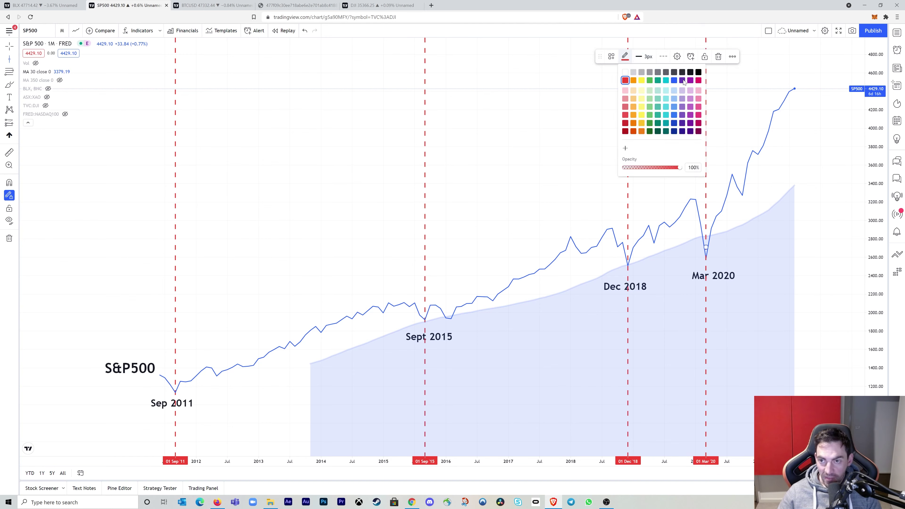
left_click(673, 72)
left_click(644, 57)
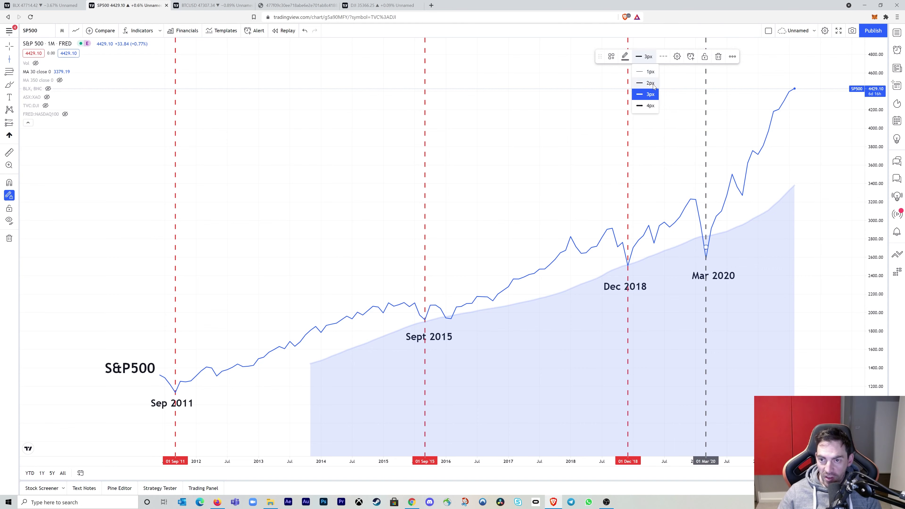
left_click(643, 84)
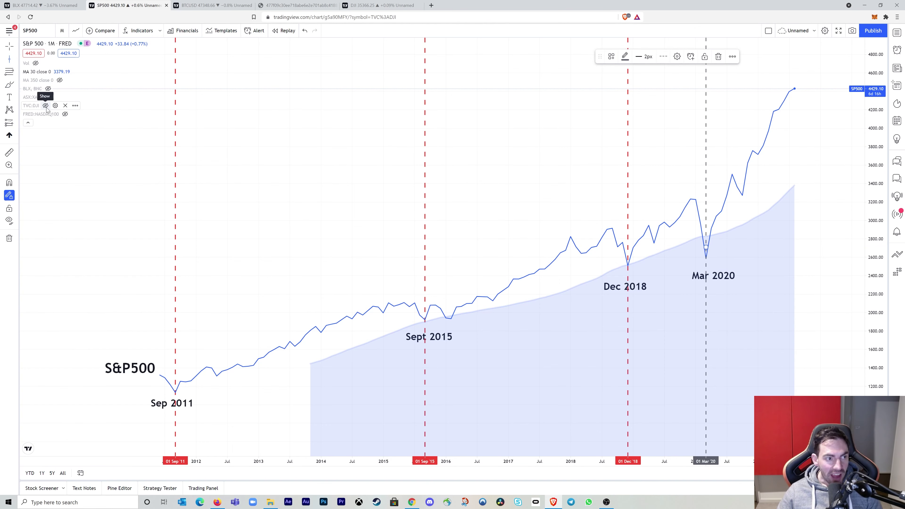
- Unhide the BLX Bitcoin series and rescale the price axis so both series fit
left_click(48, 88)
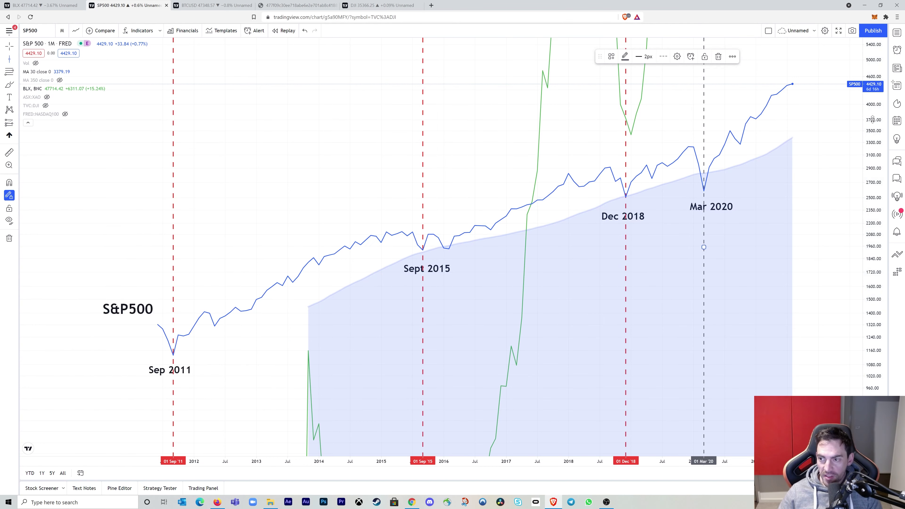
left_click_drag(872, 120, 904, 478)
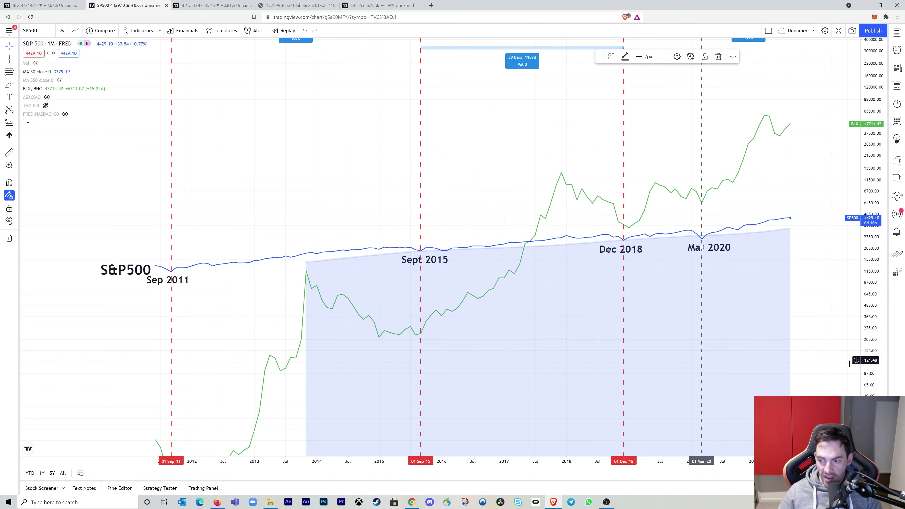
mouse_move(871, 379)
left_mouse_down()
mouse_move(853, 42)
mouse_move(882, 101)
mouse_move(882, 186)
left_mouse_up()
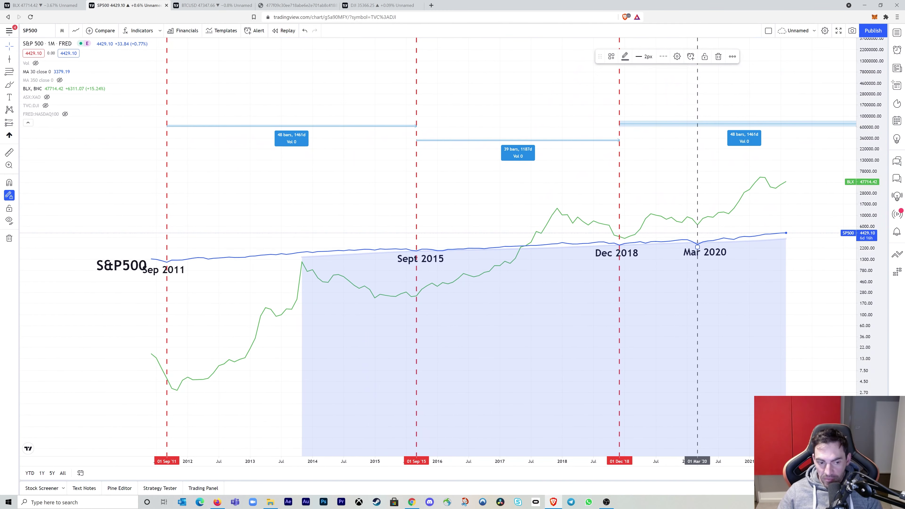
- Brush-circle the Bitcoin lows at Sep 2011, Sept 2015, Dec 2018 and Mar 2020
left_click(172, 367)
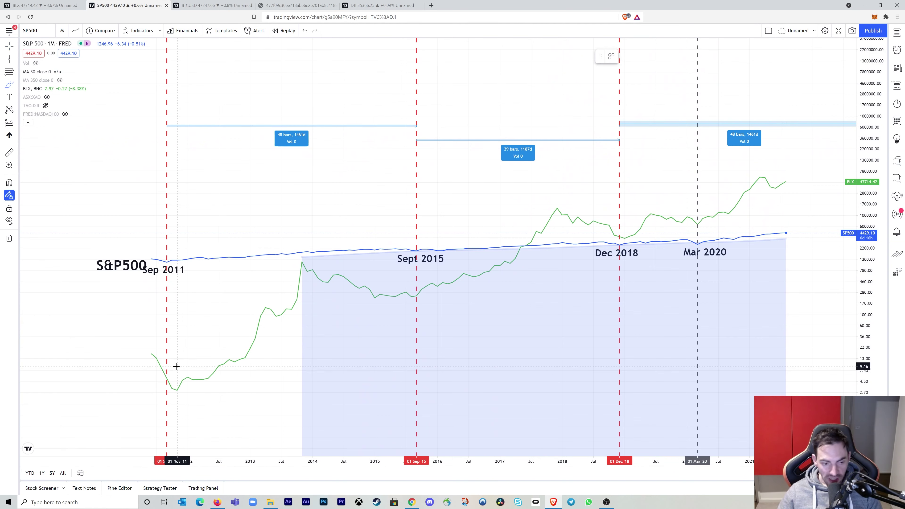
mouse_move(177, 366)
left_mouse_down()
mouse_move(155, 378)
mouse_move(192, 383)
mouse_move(174, 367)
mouse_move(155, 391)
left_mouse_up()
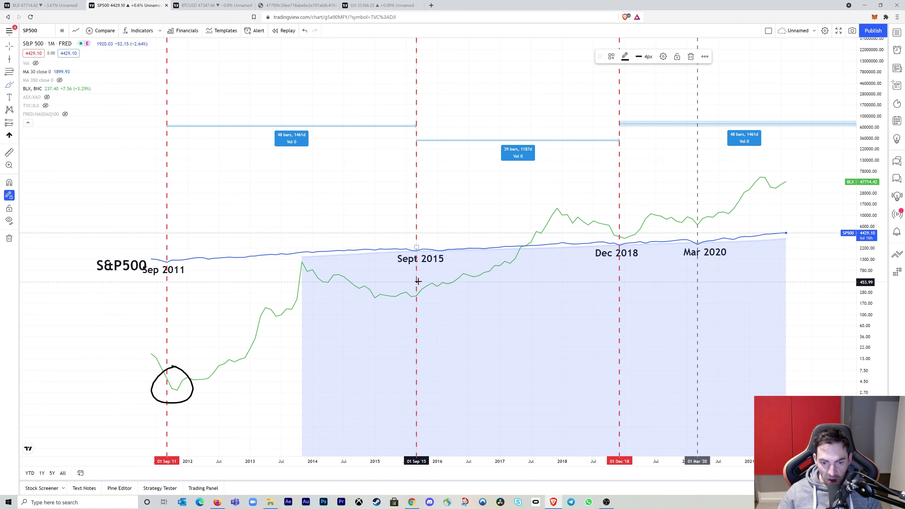
mouse_move(418, 281)
left_mouse_down()
mouse_move(372, 290)
mouse_move(413, 310)
mouse_move(427, 287)
mouse_move(416, 282)
left_mouse_up()
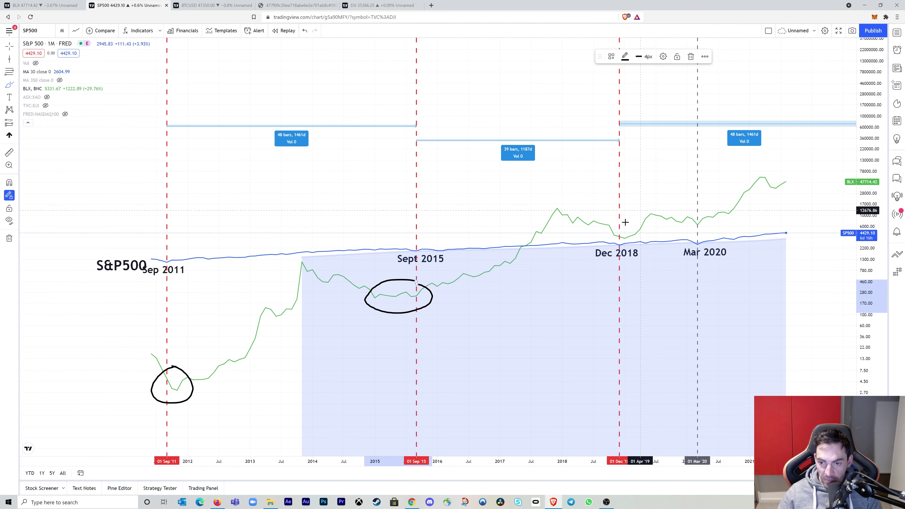
left_click_drag(622, 231, 620, 233)
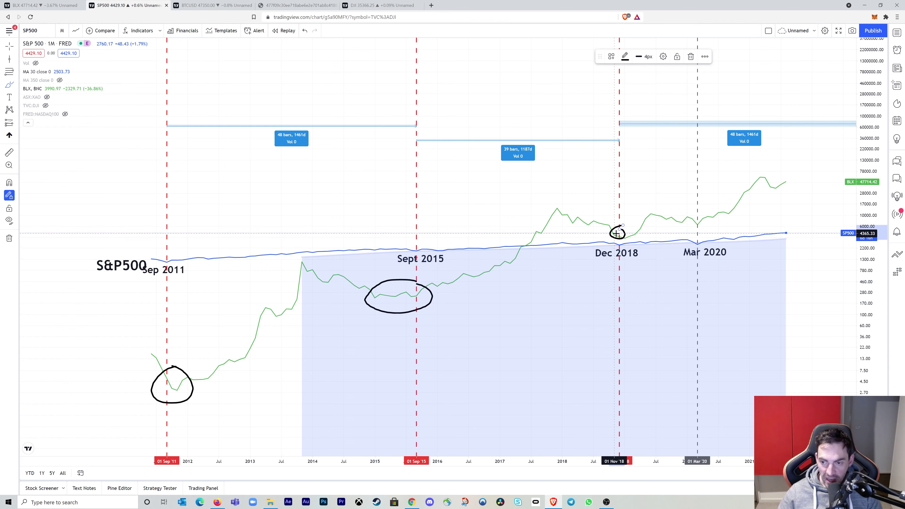
left_click_drag(699, 216, 698, 216)
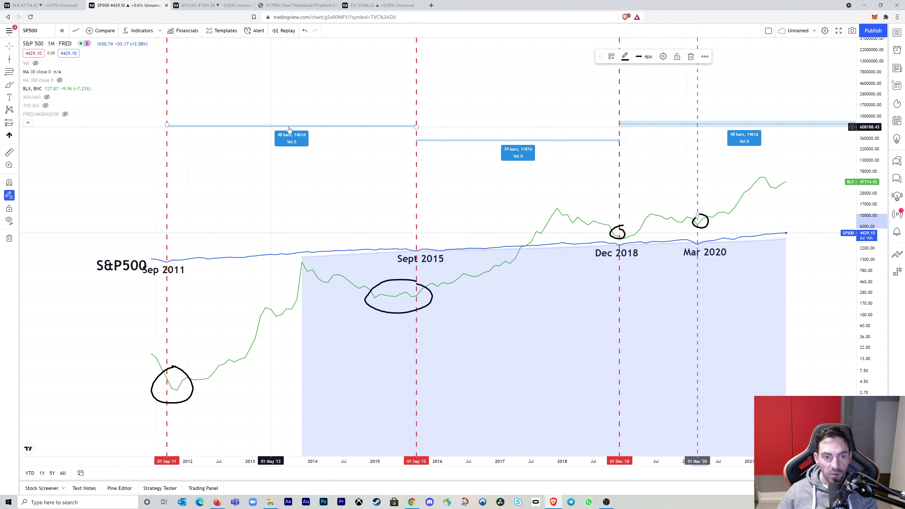
- Delete the three old date ranges spanning Sep 2011 through Mar 2020
key("Delete")
left_click(514, 143)
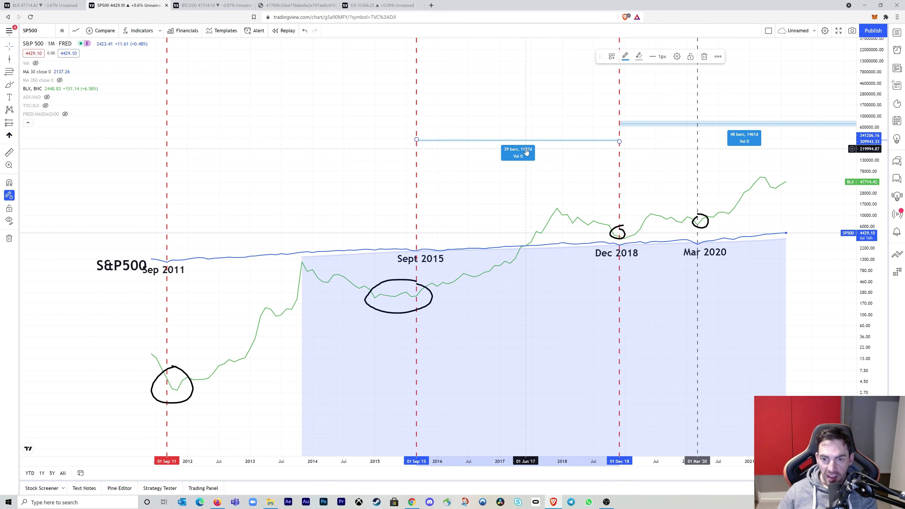
key("Delete")
left_click(684, 125)
key("Delete")
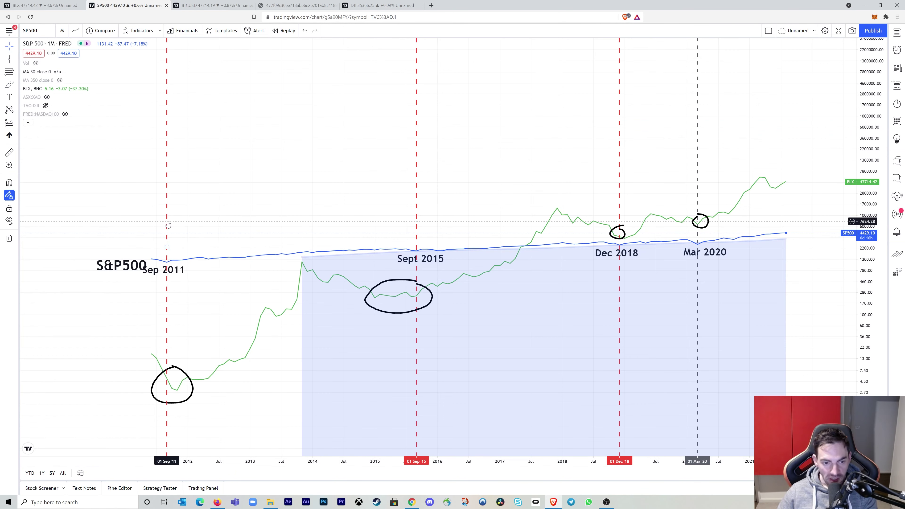
- Draw date ranges from Sep 2011 to Nov 2013 (26 bars/792d) and to Apr 2013 (19 bars/578d)
left_click(16, 124)
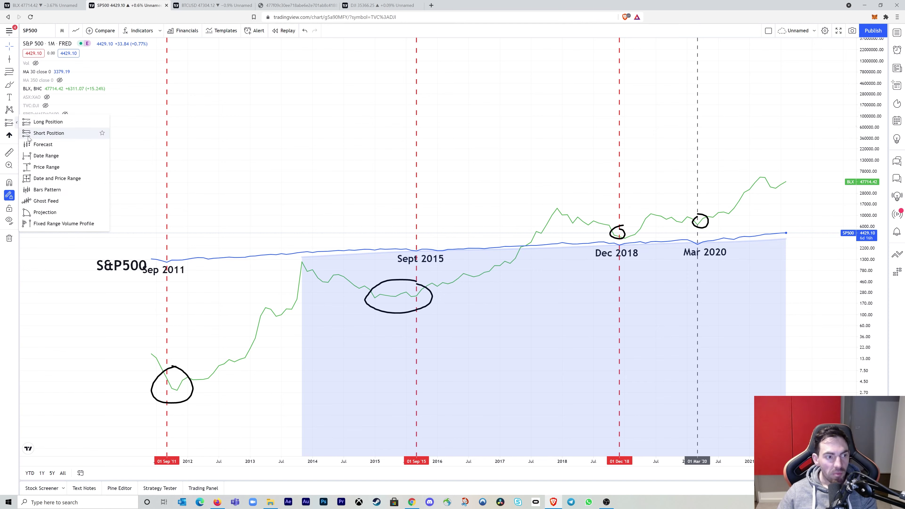
left_click(51, 157)
left_click(167, 223)
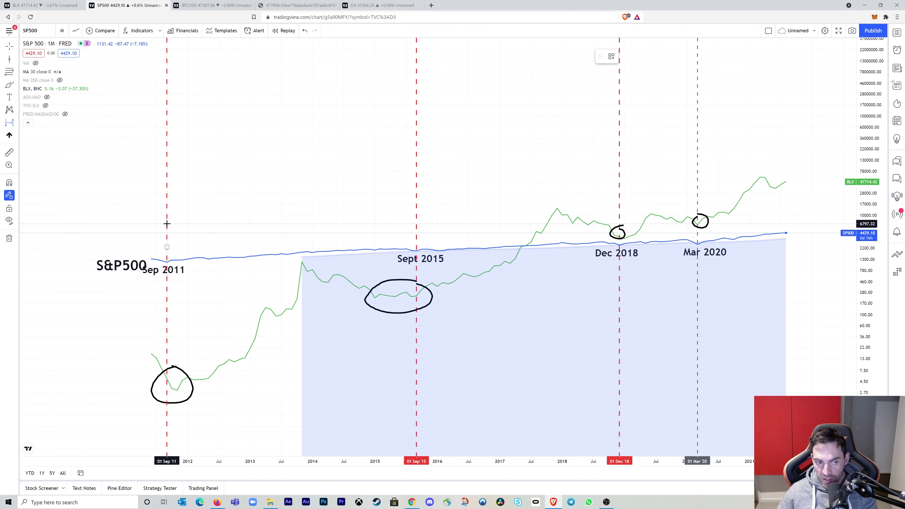
left_click(303, 222)
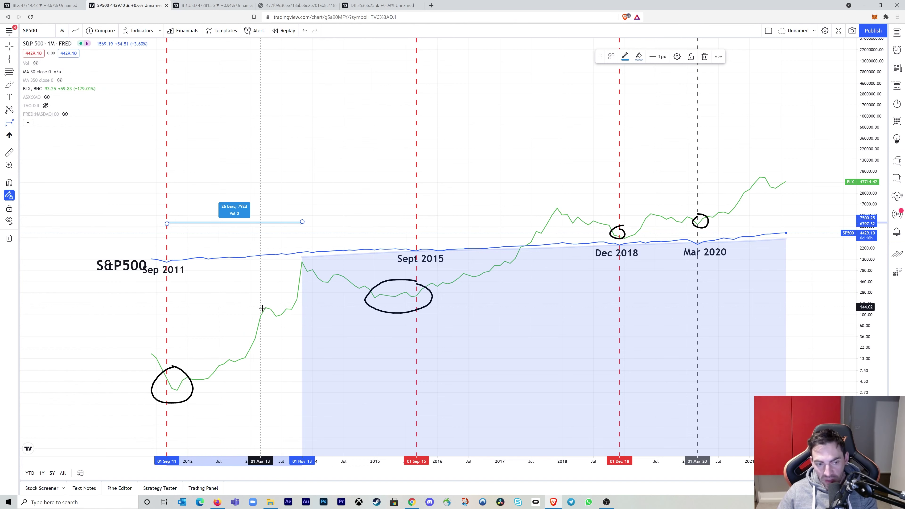
left_click(168, 315)
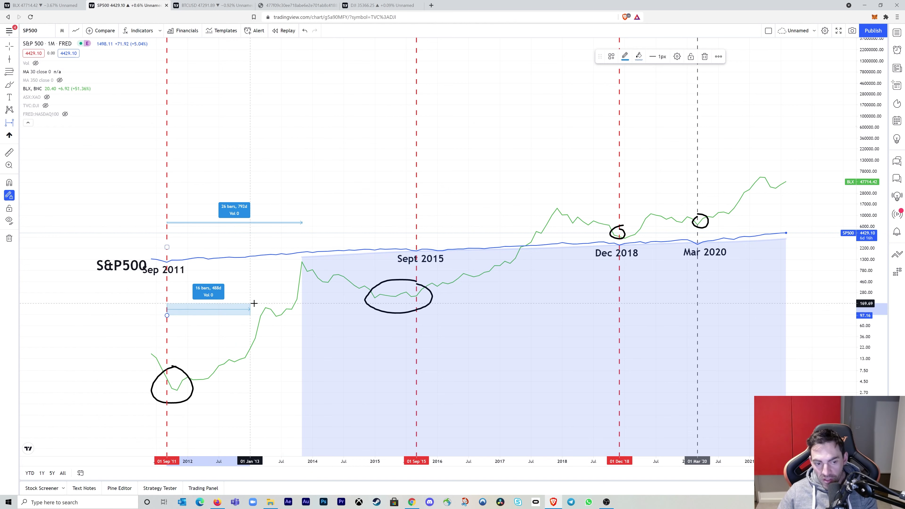
left_click(265, 305)
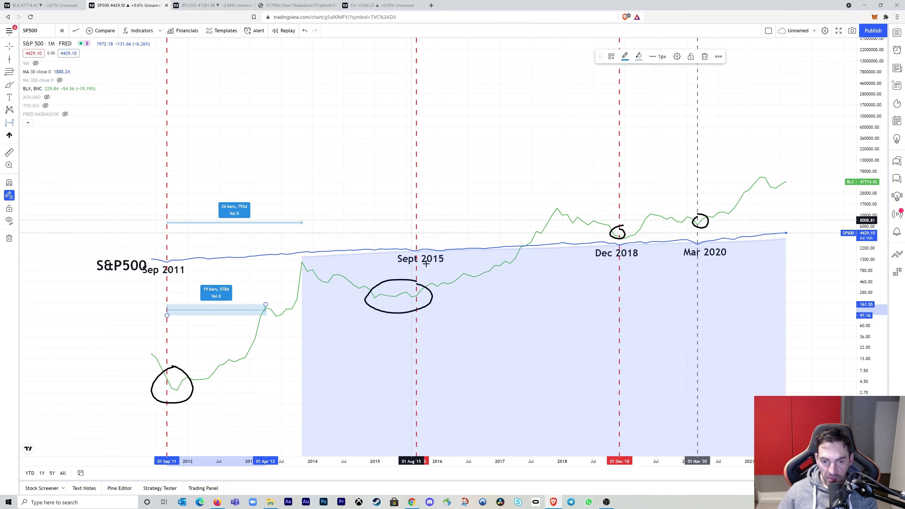
- Measure Sept 2015 to Dec 2017 (27 bars/822d) and 28 bars/852d from Dec 2018, then start a range at Nov 2013
left_click(416, 162)
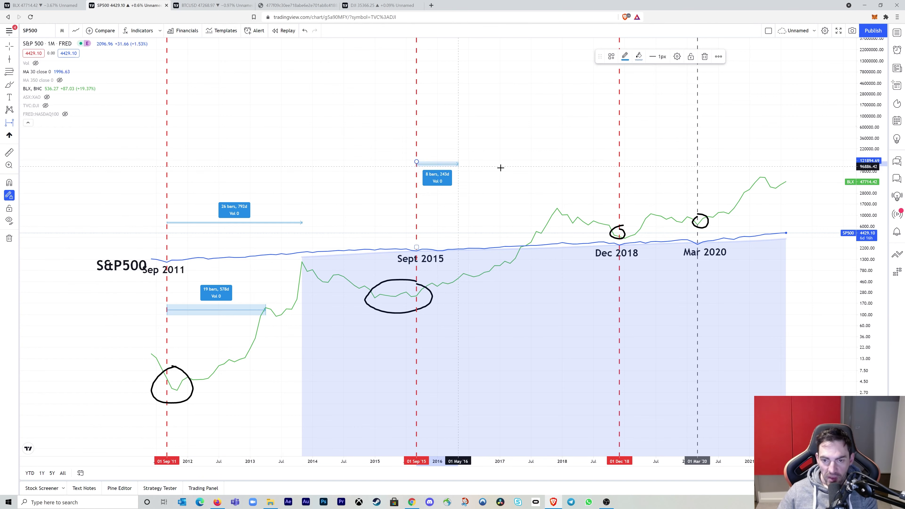
left_click(557, 166)
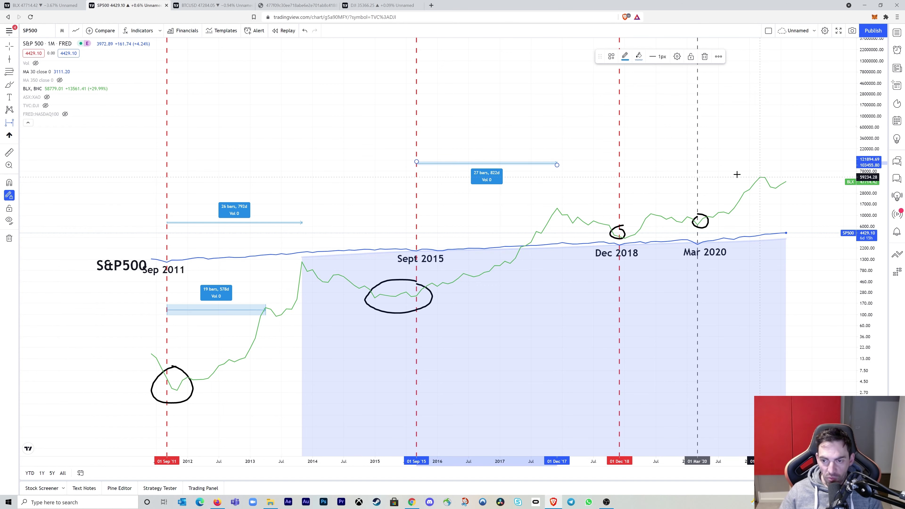
left_click(619, 160)
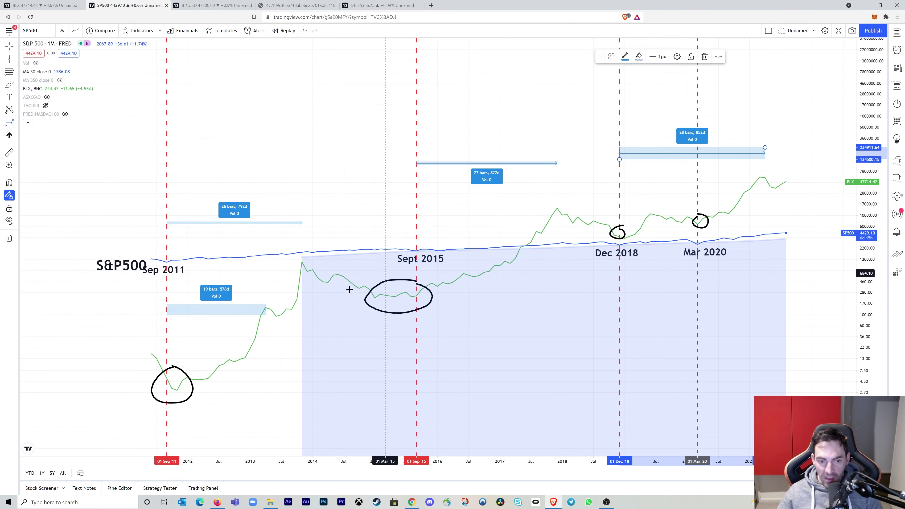
left_click(301, 237)
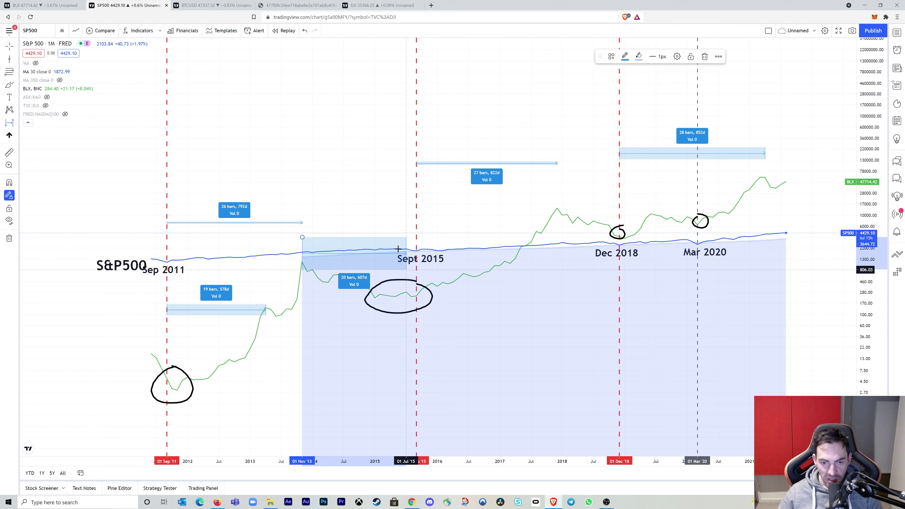
- Finish the Nov 2013 range at Sep 2015 (22 bars/669d) and measure Dec 2017 peak to Dec 2018 (12 bars/365d)
left_click(417, 244)
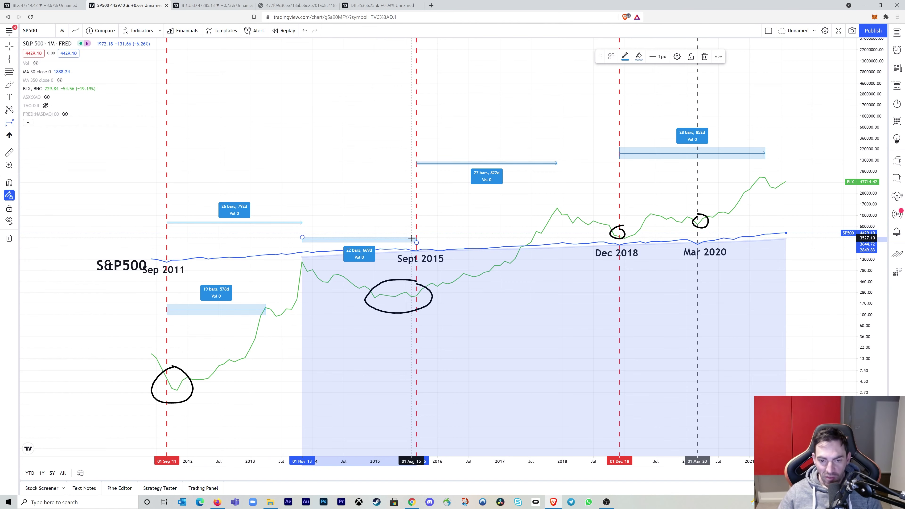
left_click(557, 191)
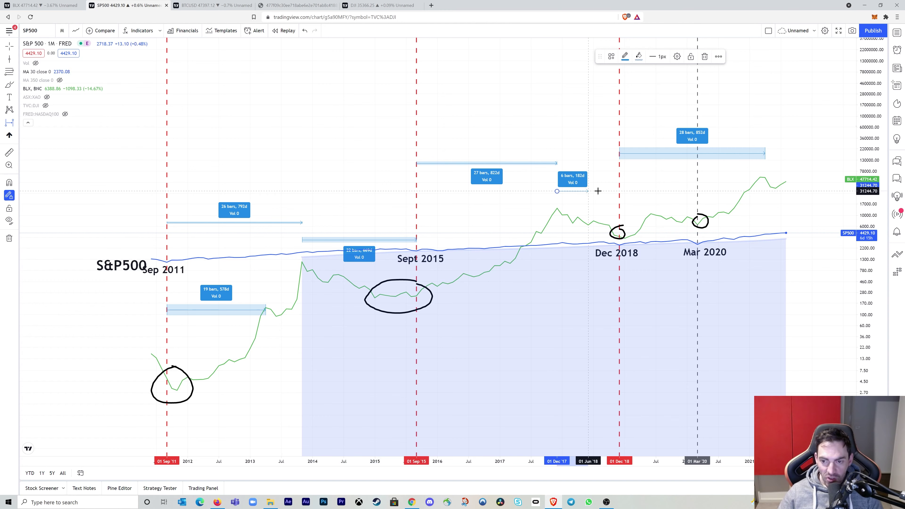
left_click(620, 195)
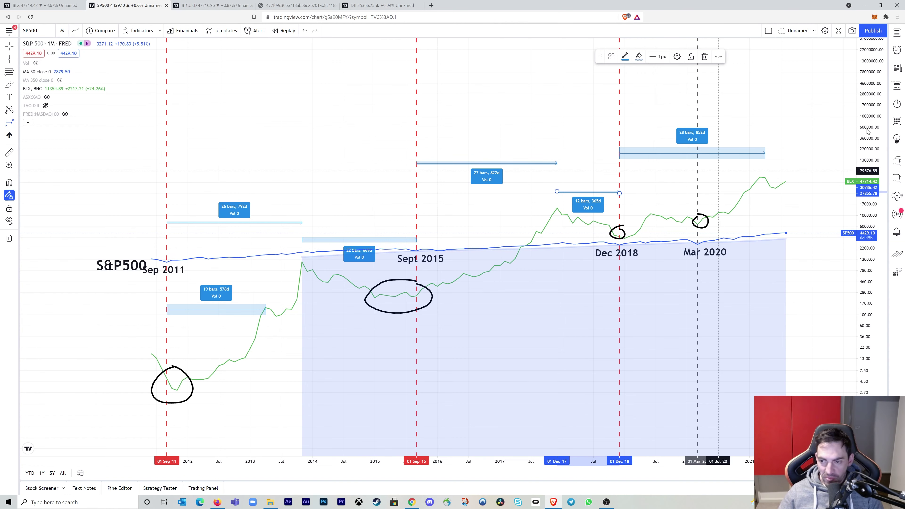
- Project 12-bar/365-day and 22-bar/671-day date ranges from the 2021 peak into future dates
left_click(765, 170)
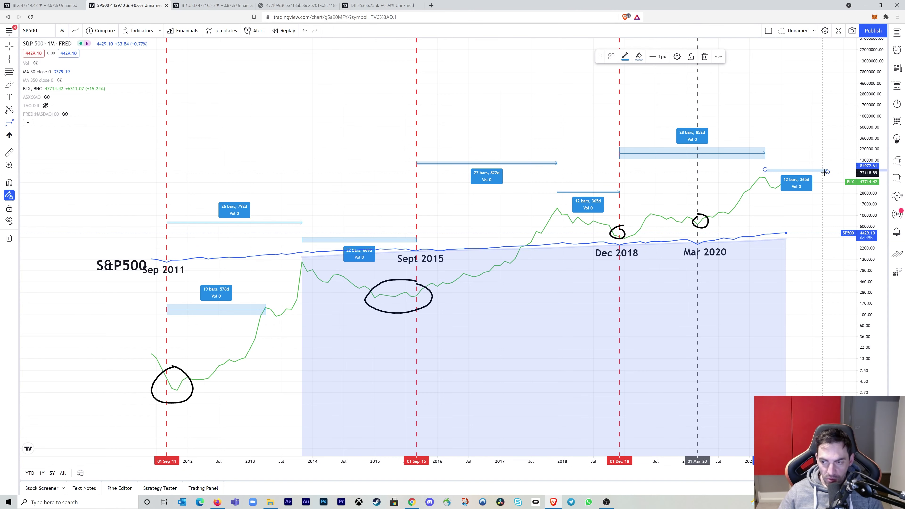
left_click_drag(631, 101, 554, 105)
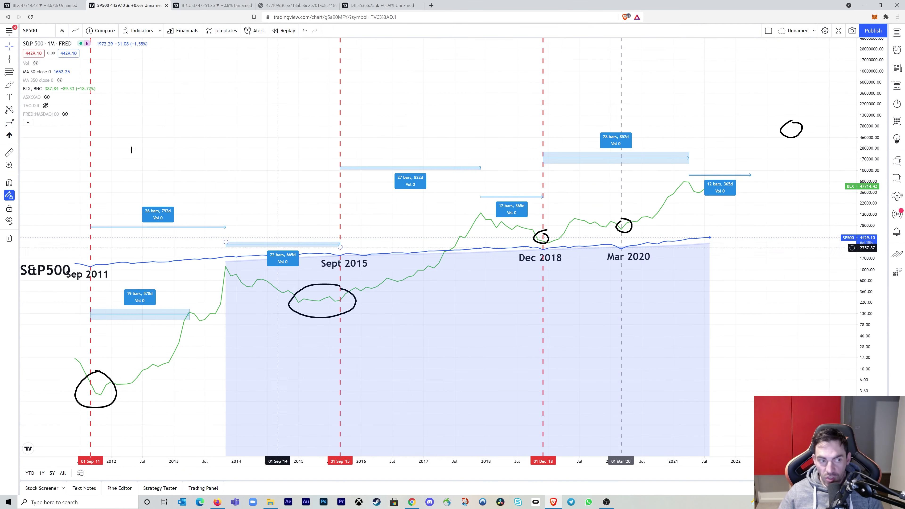
left_click(9, 123)
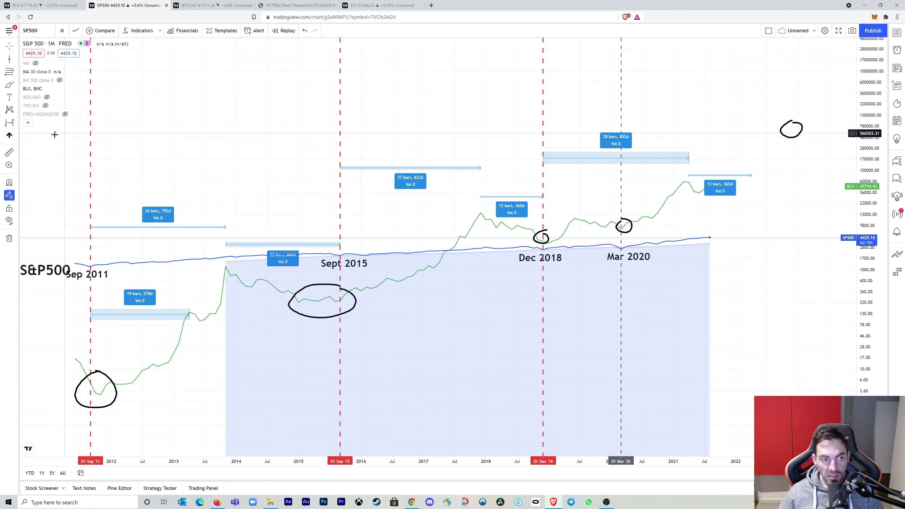
left_click(689, 207)
left_click(802, 210)
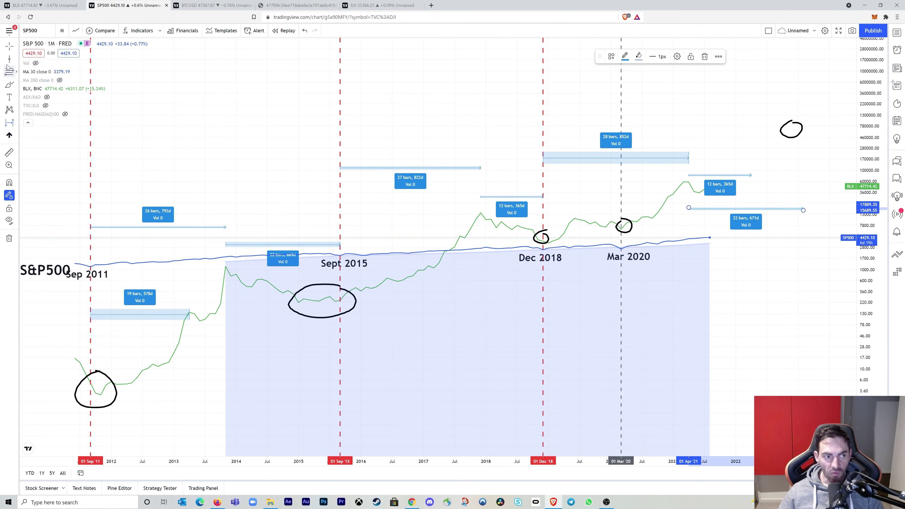
key("Escape")
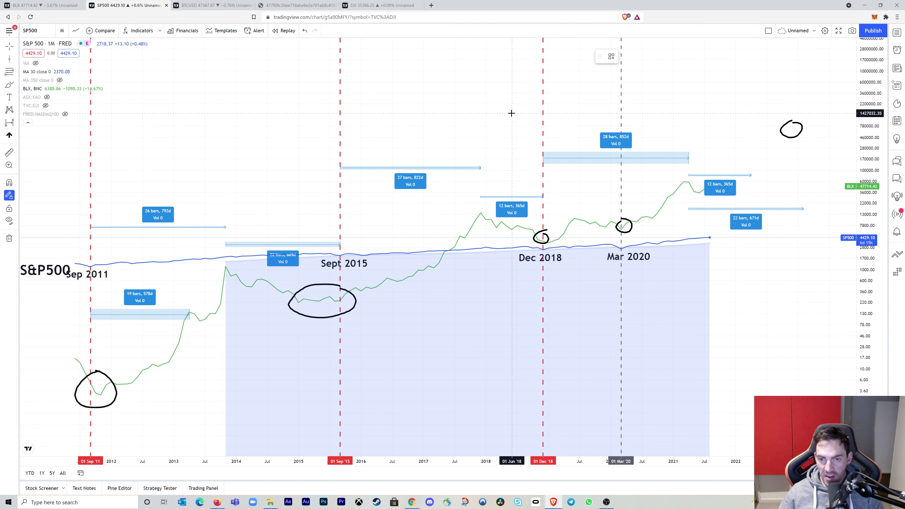
- Place a vertical line at the circled projected peak date and colour it blue
left_click(795, 148)
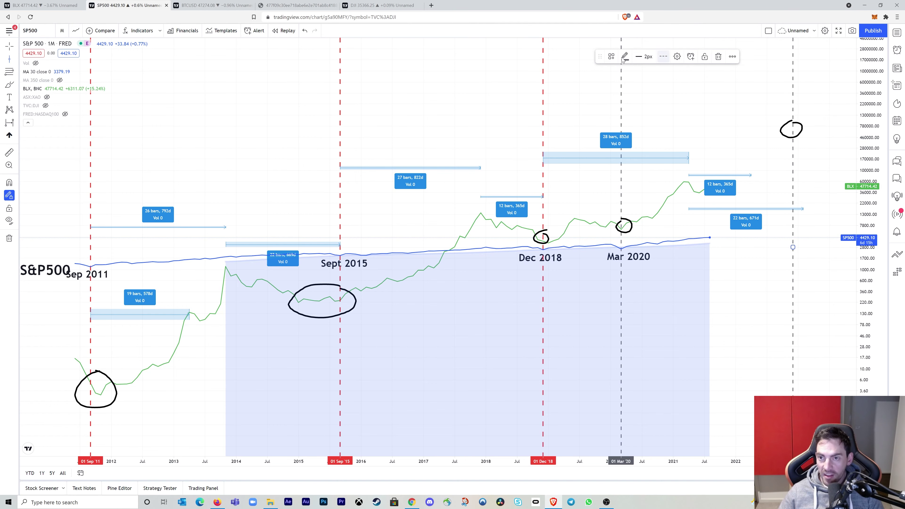
left_click(647, 58)
left_click(624, 57)
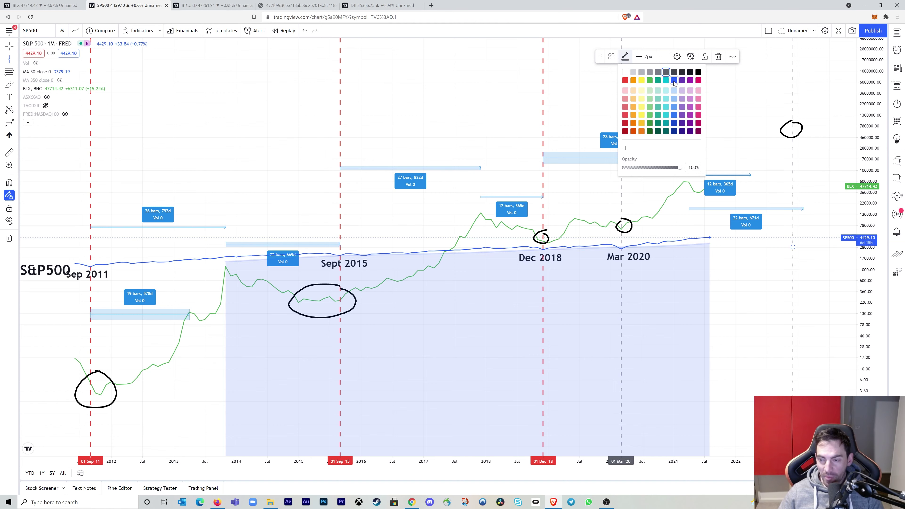
left_click(673, 81)
left_click(234, 263)
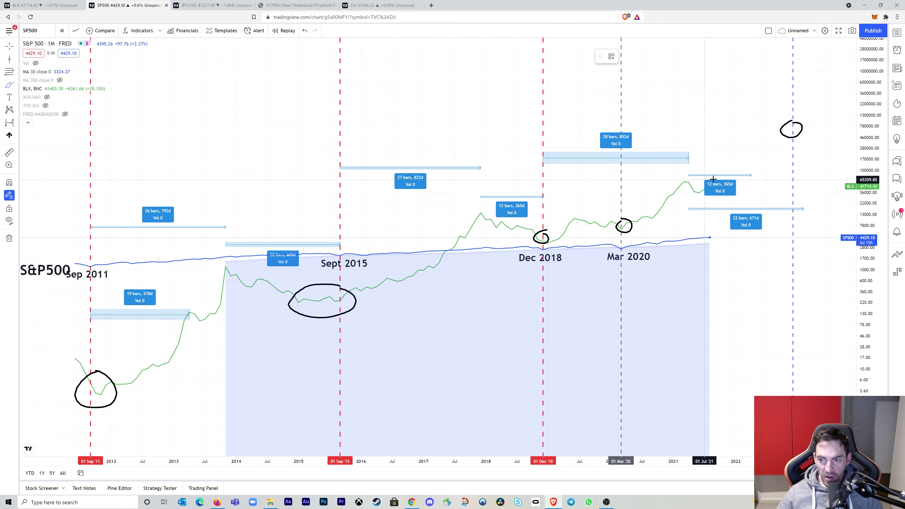
- Brush a rising path up-right from the 2021 peak, then measure Dec 2018 to Dec 2021 (36 bars, 1096 days)
left_click_drag(713, 178, 773, 148)
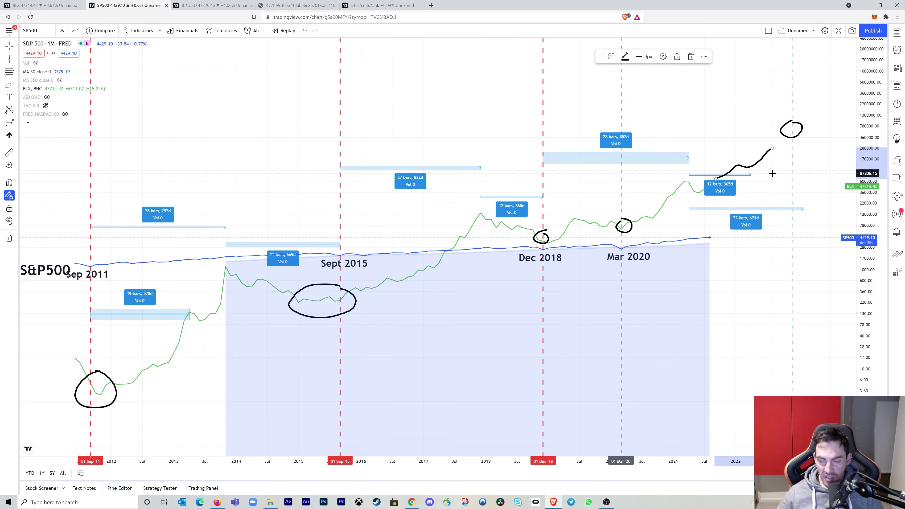
left_click(11, 122)
left_click_drag(543, 113, 730, 117)
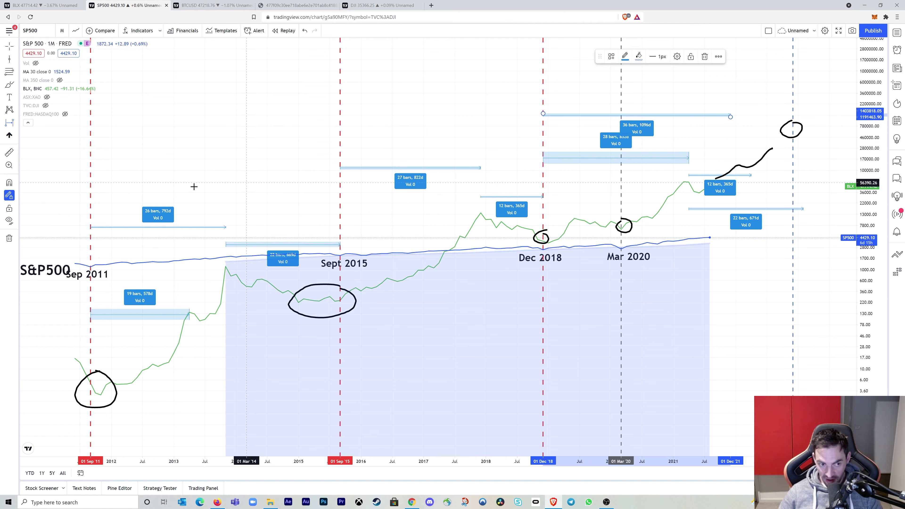
- Continue the brushed path with two strokes ending in an arrowhead hook inside the circle
left_click(507, 194)
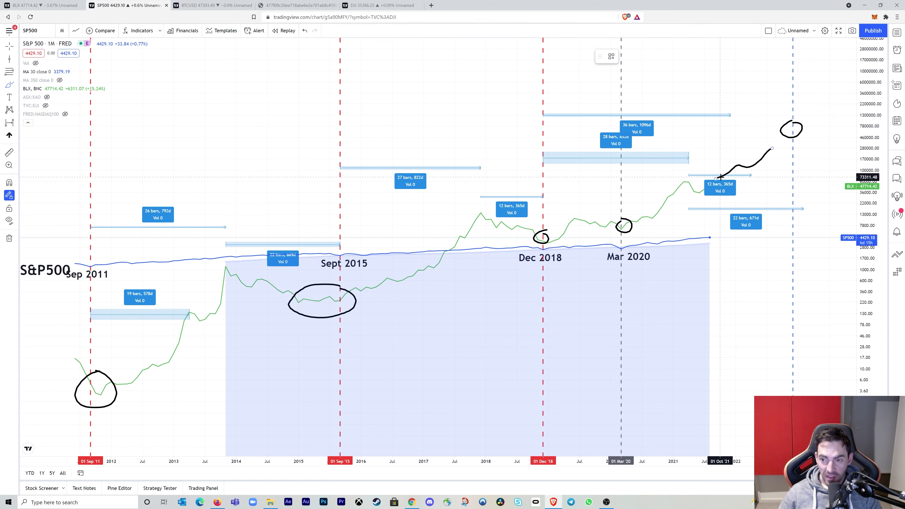
left_click_drag(768, 148, 778, 135)
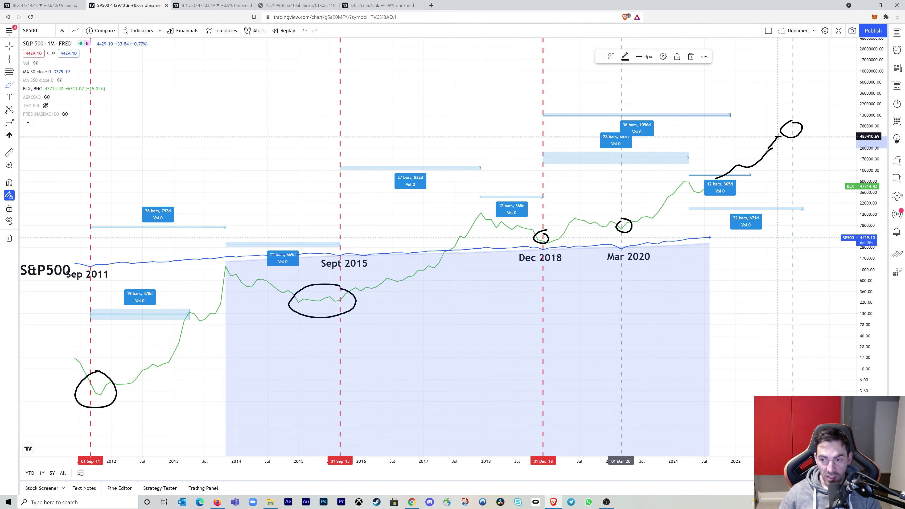
left_click_drag(778, 136, 782, 147)
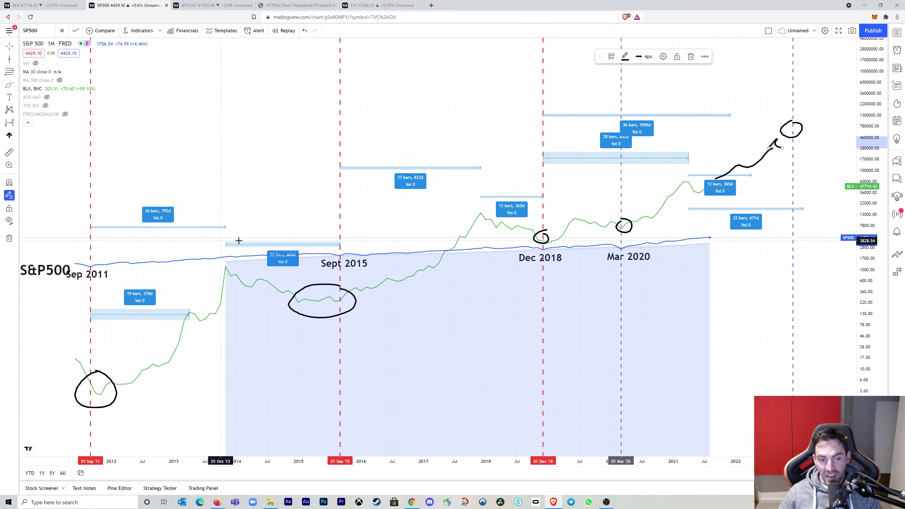